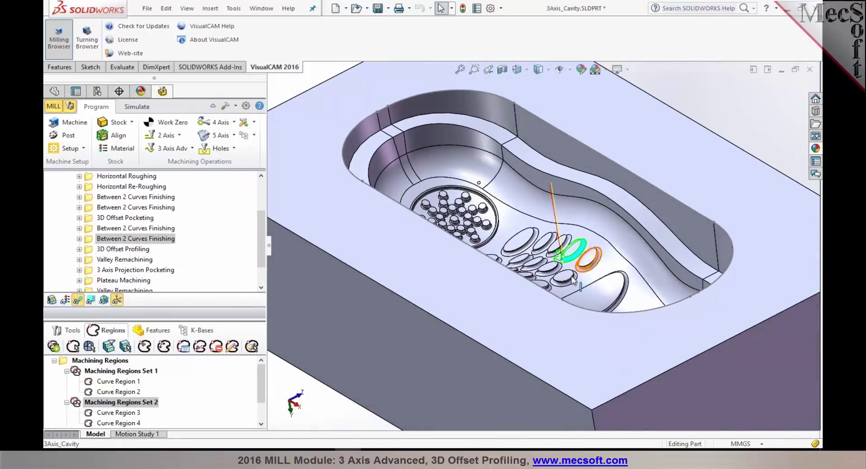
# Step: Inspect the existing 3D Offset Profiling operation on the phone cavity model
pyautogui.scroll(-2, 578, 259)
pyautogui.scroll(-2, 578, 257)
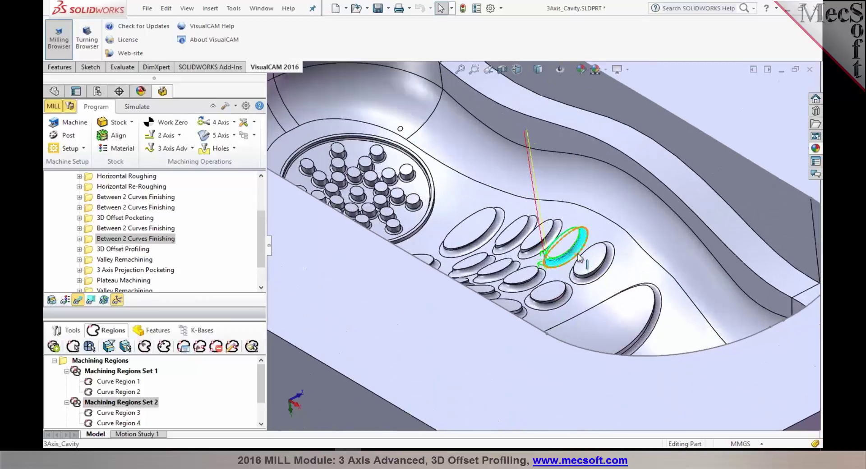
pyautogui.scroll(-2, 578, 258)
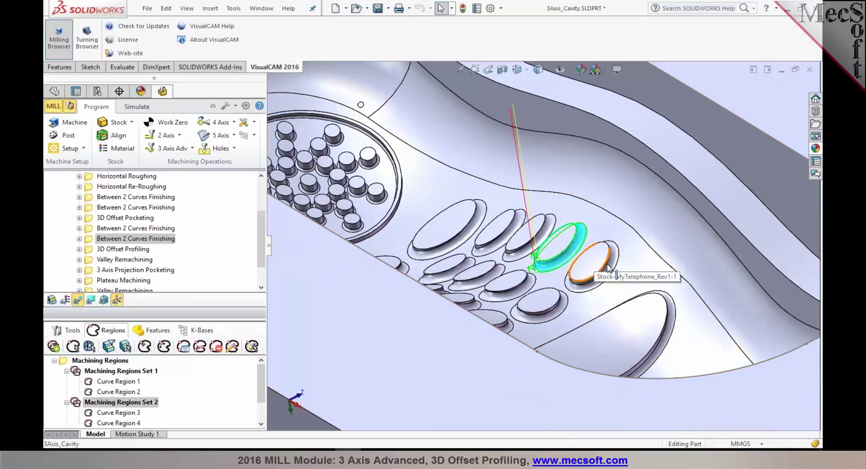
pyautogui.scroll(-2, 591, 259)
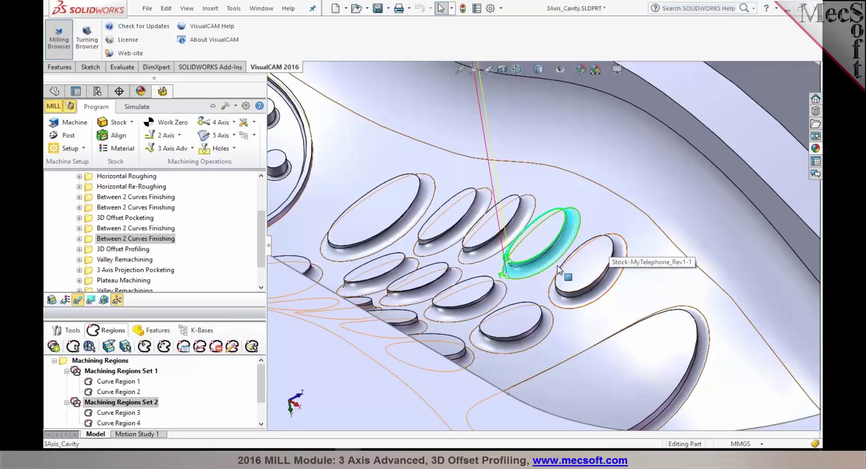
pyautogui.click(565, 302)
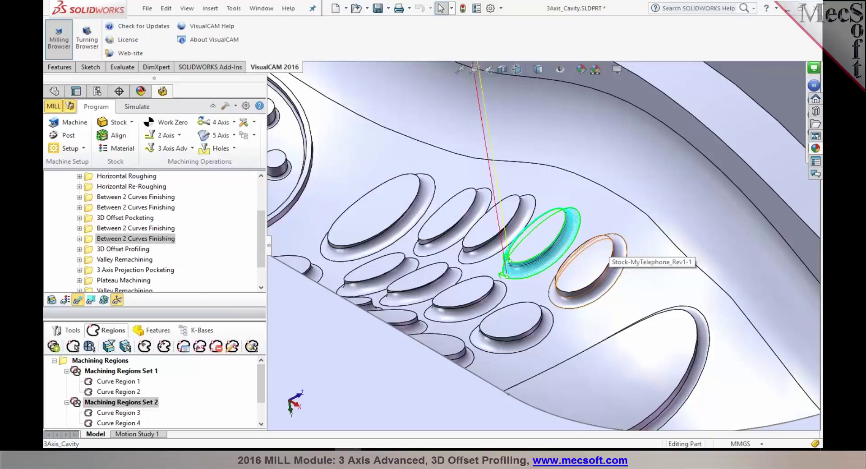
pyautogui.moveTo(565, 301)
pyautogui.mouseDown(button='middle')
pyautogui.moveTo(566, 286)
pyautogui.moveTo(576, 311)
pyautogui.mouseUp(button='middle')
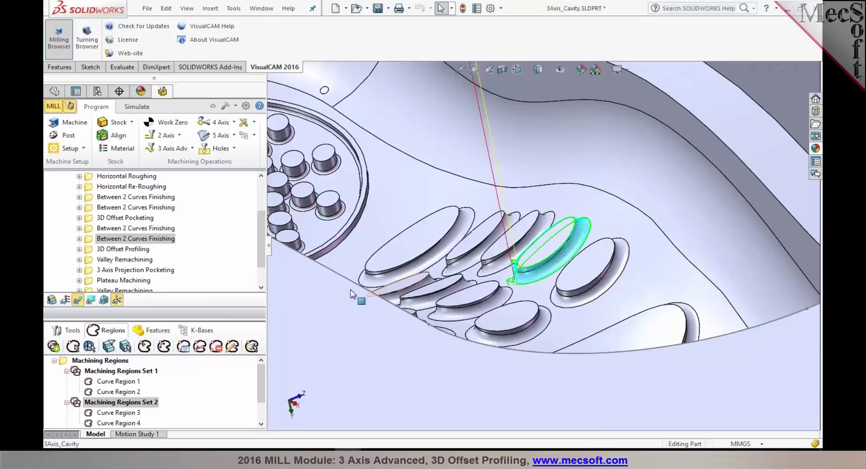
pyautogui.click(132, 249)
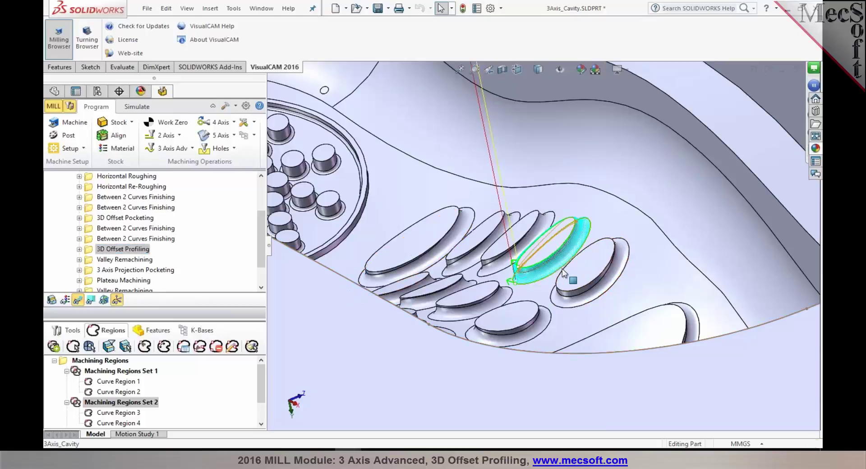
pyautogui.scroll(-5, 564, 273)
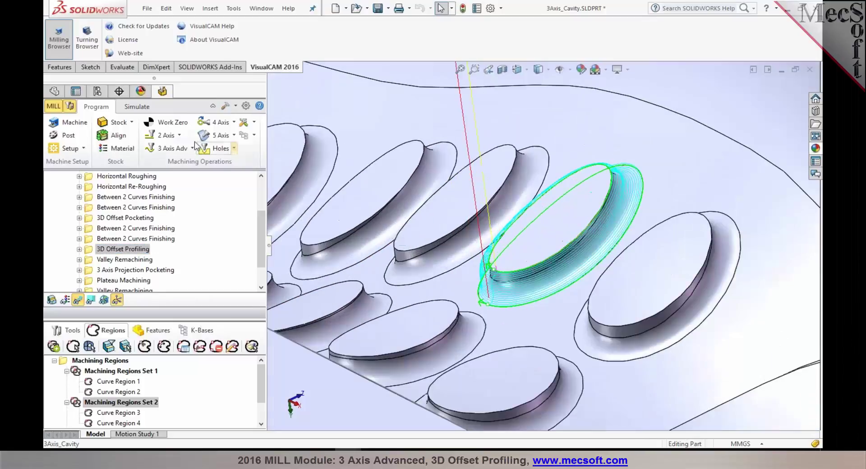
# Step: Add a new 3D Offset Profiling operation using the boss's outer loop and top edge, and generate it
pyautogui.click(192, 149)
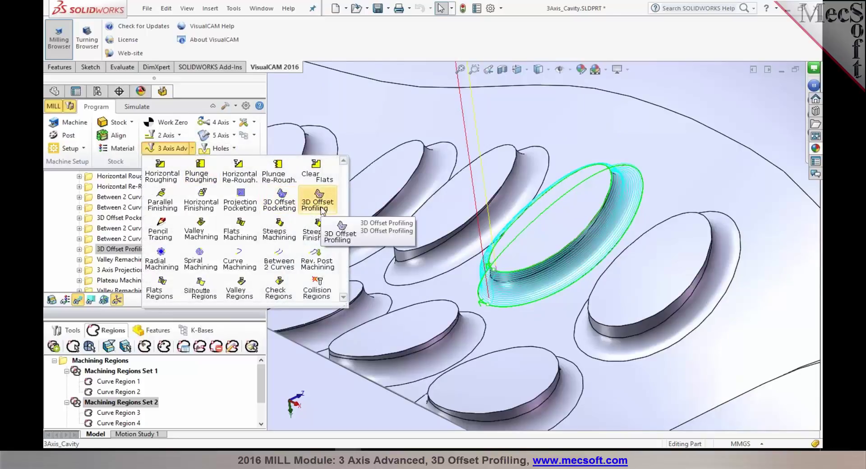
pyautogui.click(321, 207)
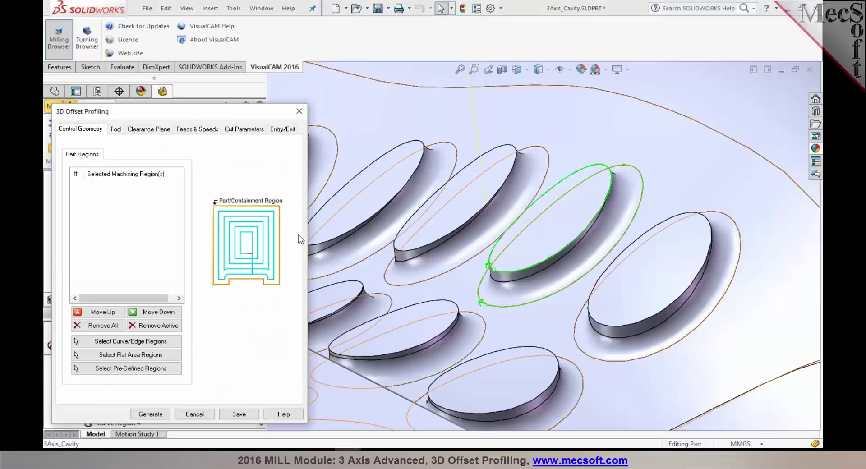
pyautogui.moveTo(543, 300); pyautogui.dragTo(530, 285, button='middle')
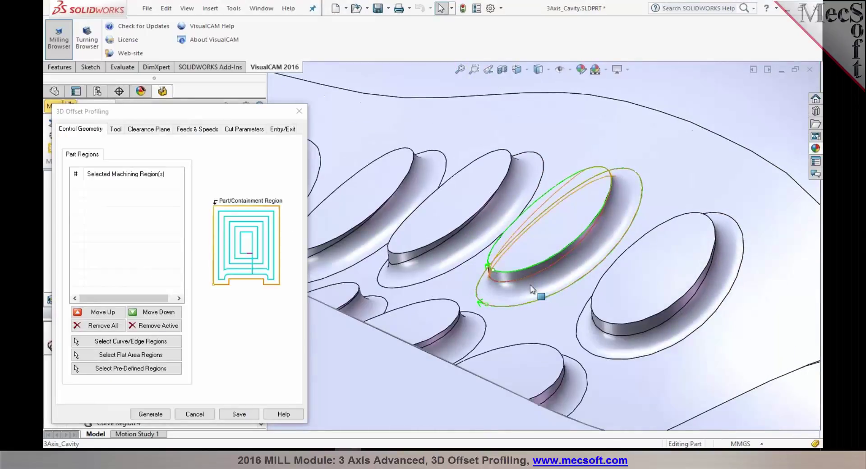
pyautogui.click(509, 309)
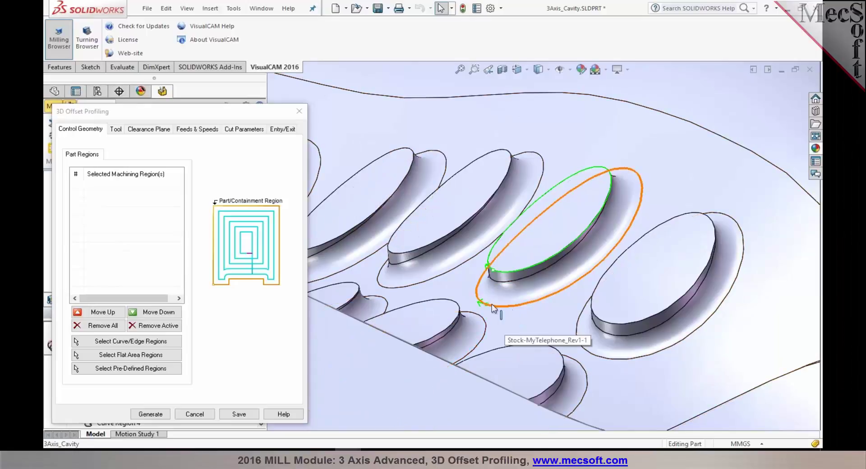
pyautogui.click(497, 270)
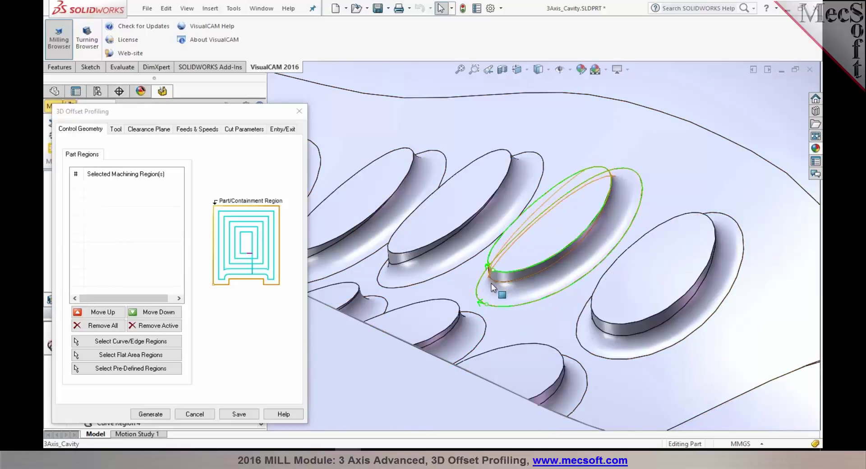
pyautogui.click(487, 307)
pyautogui.click(501, 276)
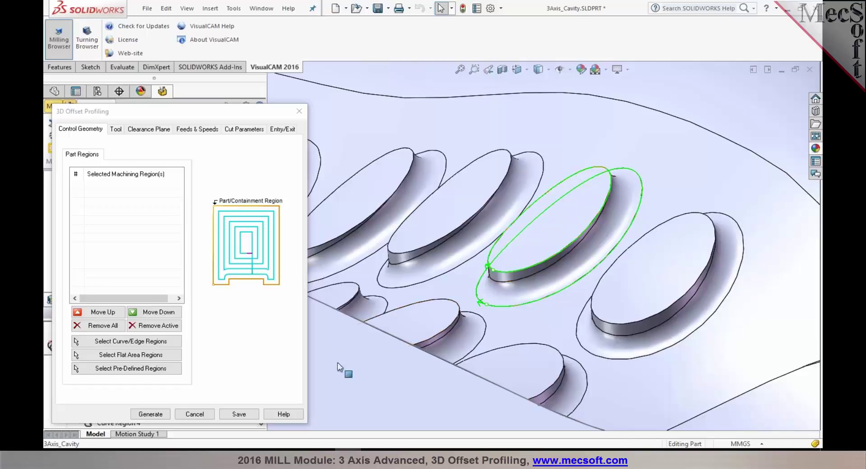
pyautogui.click(150, 415)
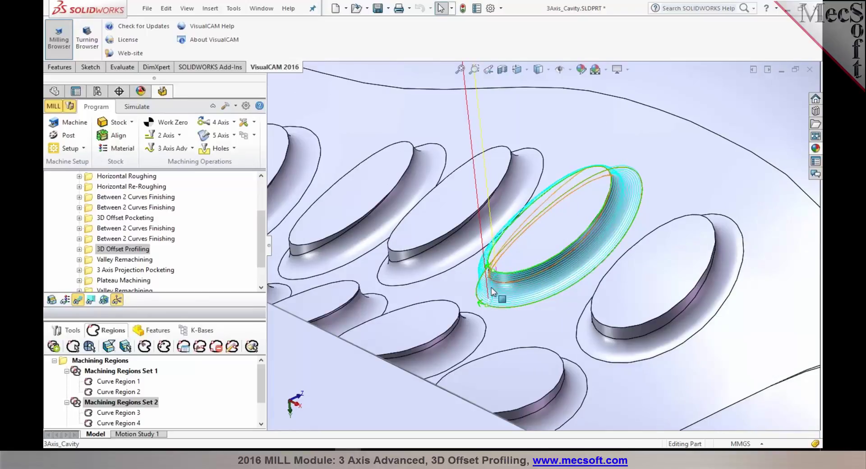
pyautogui.doubleClick(90, 250)
pyautogui.click(243, 129)
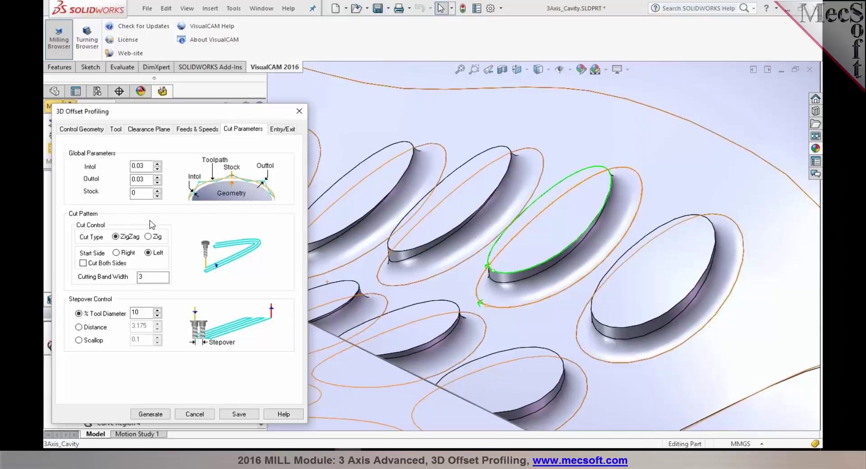
pyautogui.click(195, 414)
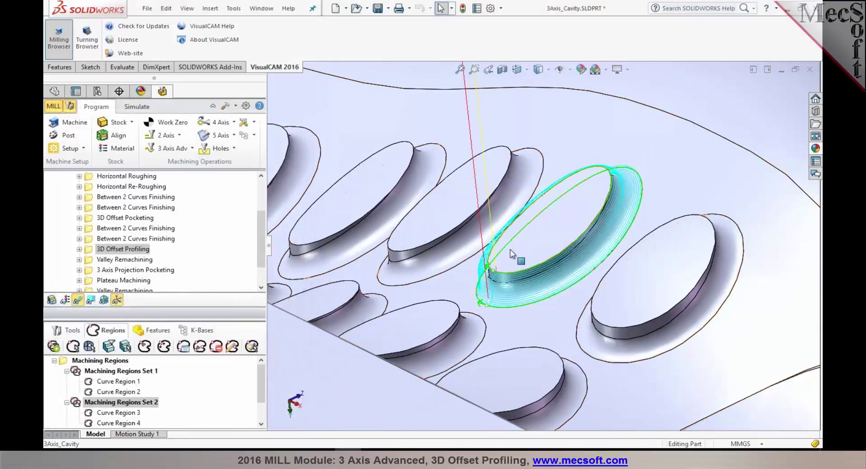
pyautogui.scroll(-2, 512, 249)
pyautogui.moveTo(512, 249); pyautogui.dragTo(564, 237, button='middle')
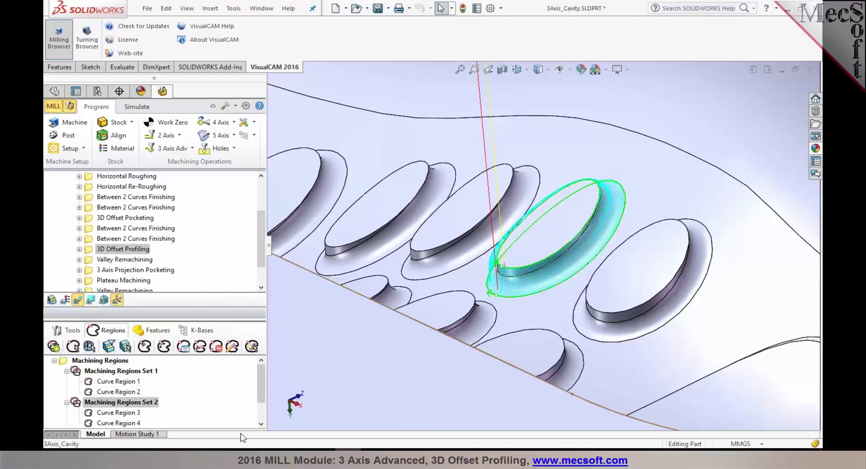
# Step: In Rhino, discard unsaved changes and open 3Axis_3D_OffsetProfiling.3dm from Advanced 3Axis
pyautogui.moveTo(189, 460)
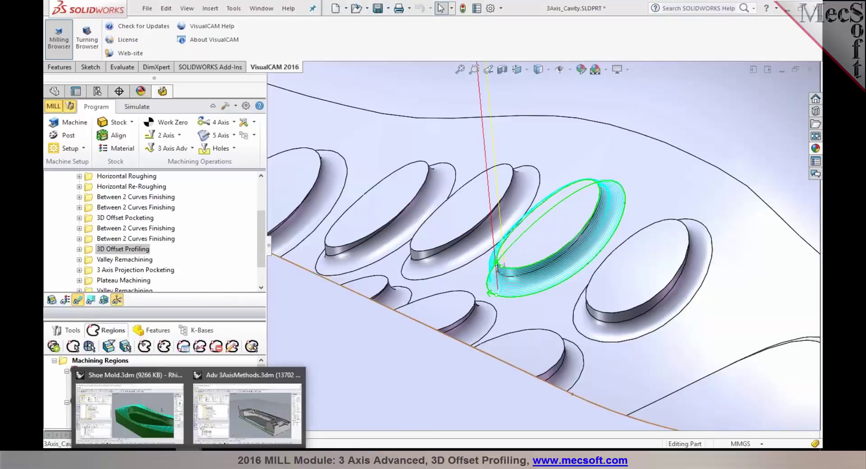
pyautogui.click(249, 398)
pyautogui.click(69, 70)
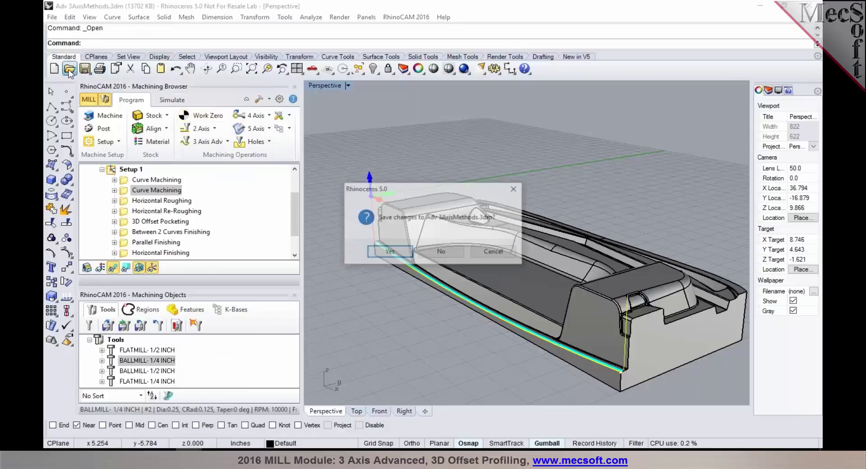
pyautogui.click(442, 251)
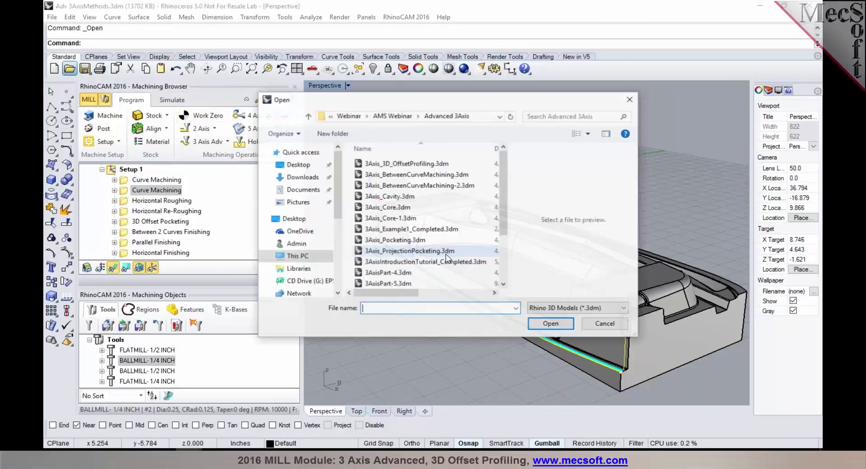
pyautogui.scroll(-2, 484, 269)
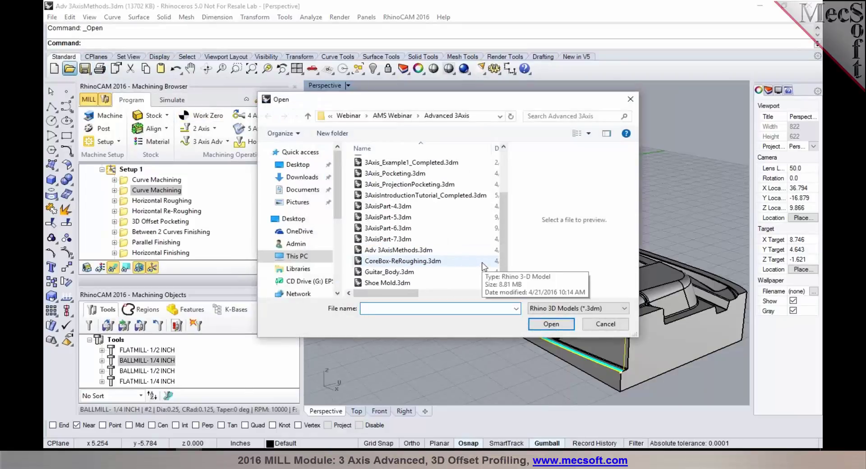
pyautogui.scroll(2, 451, 263)
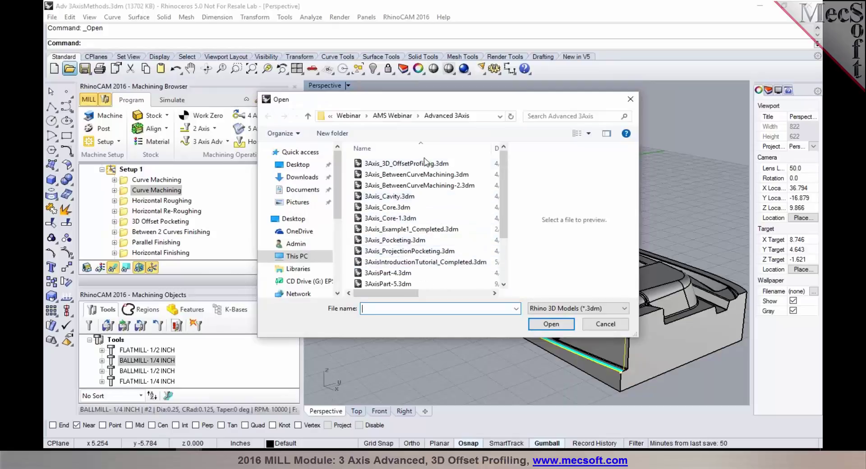
pyautogui.click(434, 175)
pyautogui.click(430, 164)
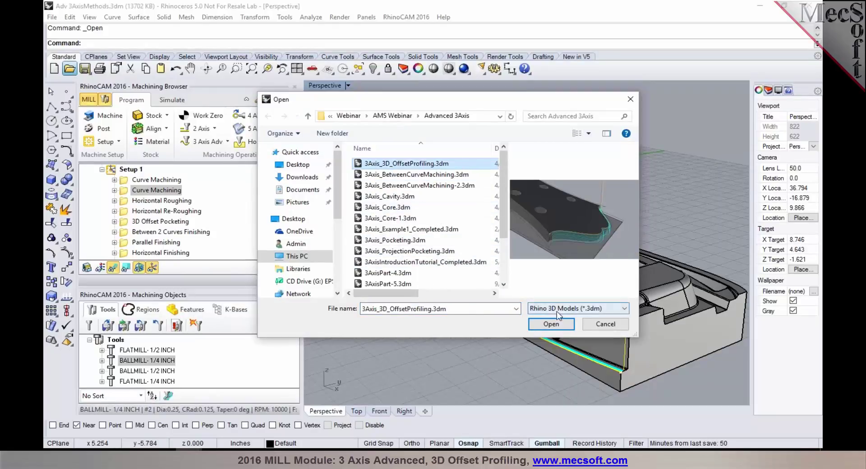
pyautogui.click(553, 324)
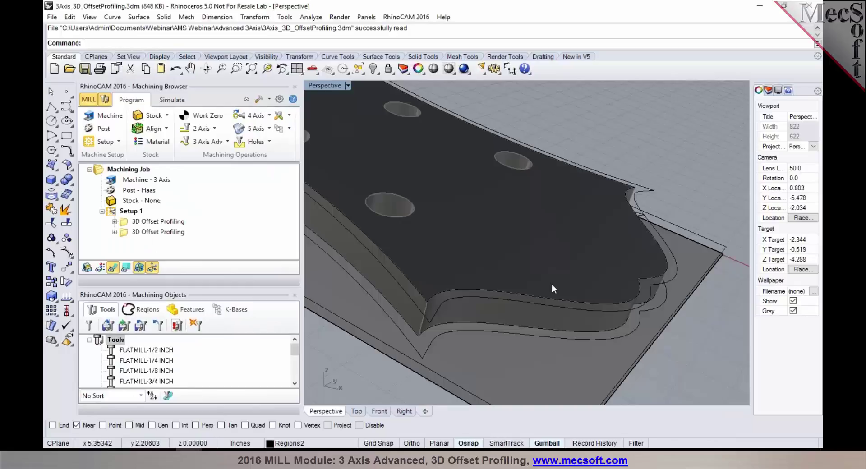
# Step: Display the first 3D Offset Profiling toolpath on the guitar headstock
pyautogui.scroll(3, 552, 282)
pyautogui.moveTo(548, 282); pyautogui.dragTo(566, 298, button='right')
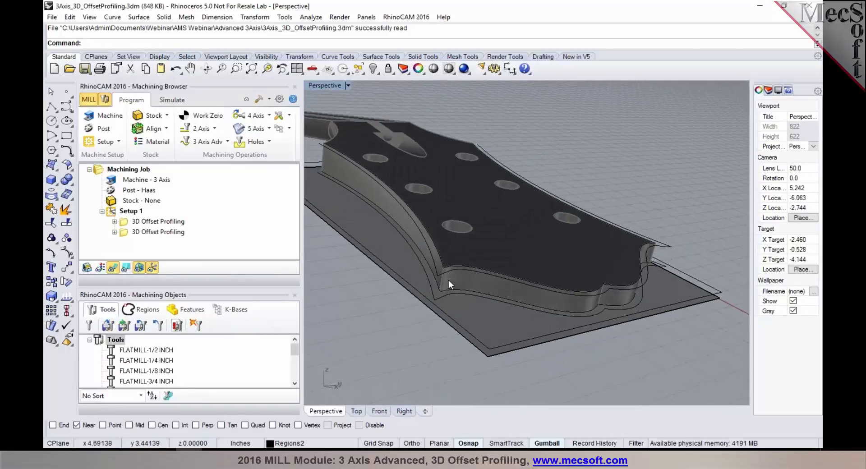
pyautogui.click(164, 222)
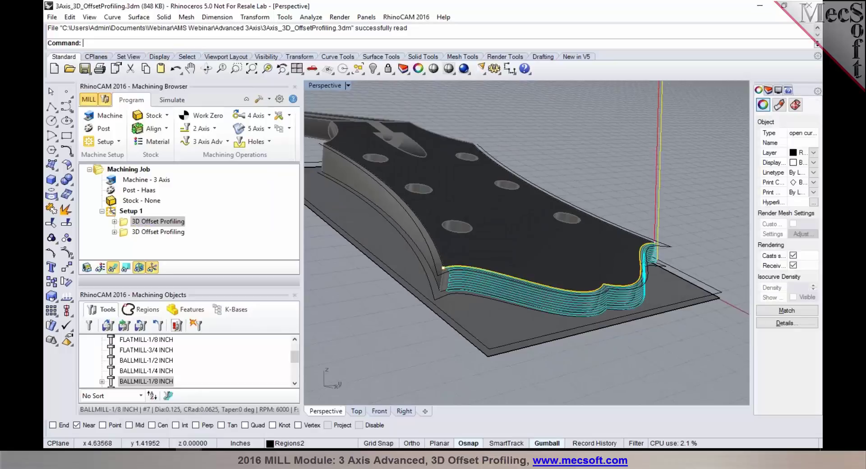
pyautogui.moveTo(559, 262)
pyautogui.mouseDown(button='right')
pyautogui.moveTo(602, 253)
pyautogui.moveTo(588, 280)
pyautogui.moveTo(597, 289)
pyautogui.moveTo(564, 268)
pyautogui.mouseUp(button='right')
# Step: Review the toolpath in four viewports, then maximize Perspective to see the profiled edge
pyautogui.click(297, 68)
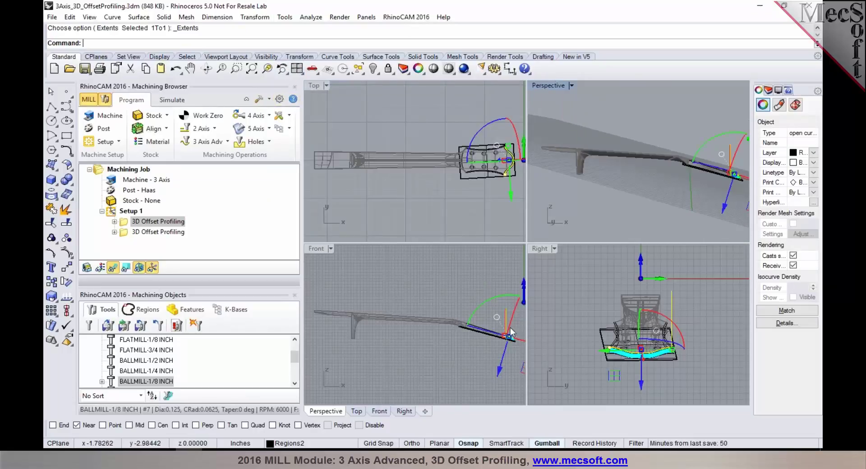
pyautogui.click(389, 412)
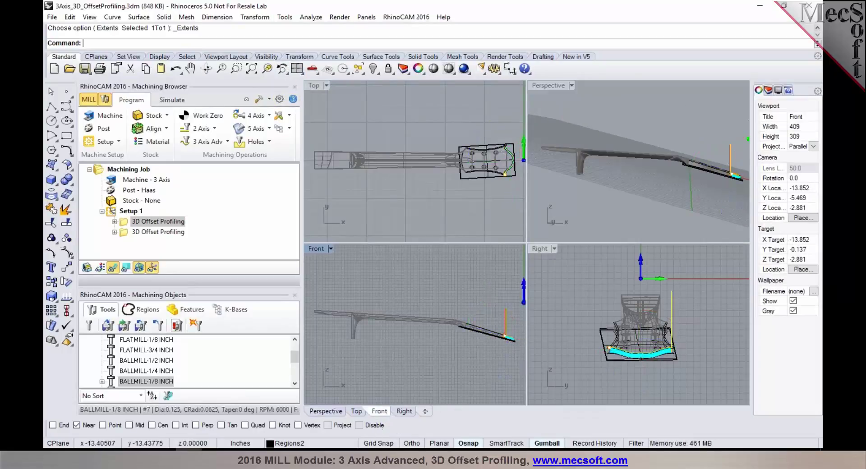
pyautogui.scroll(8, 397, 342)
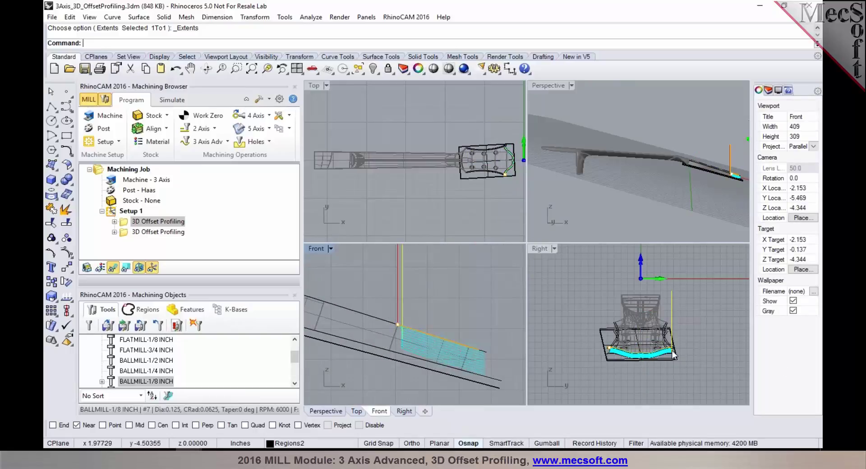
pyautogui.scroll(2, 660, 352)
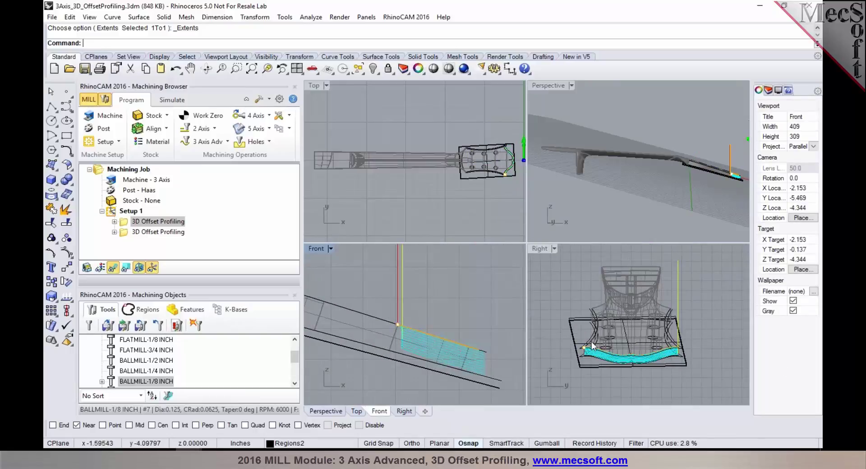
pyautogui.moveTo(680, 199); pyautogui.dragTo(727, 183, button='right')
pyautogui.scroll(5, 727, 183)
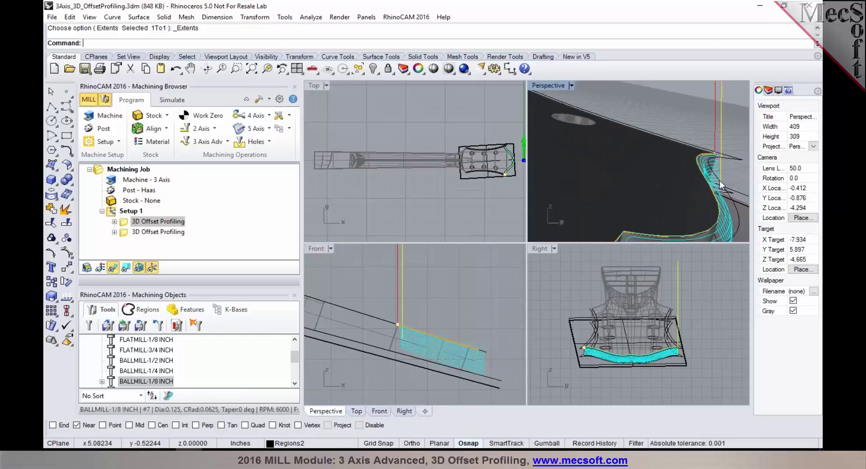
pyautogui.doubleClick(535, 87)
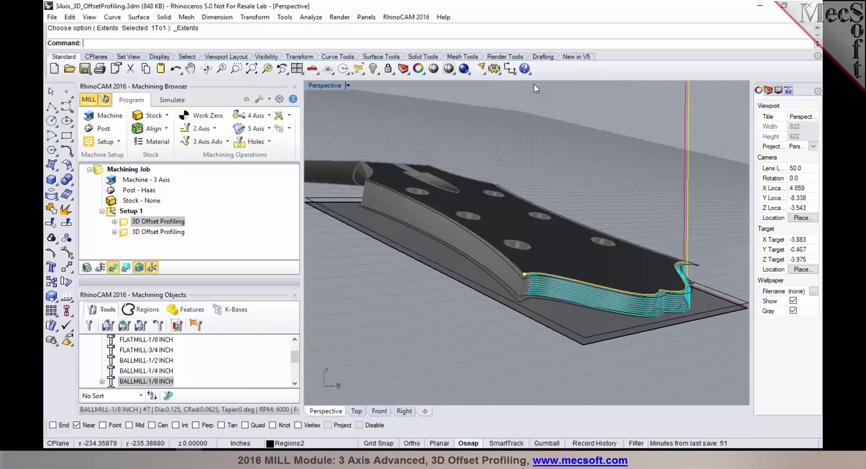
pyautogui.scroll(3, 651, 297)
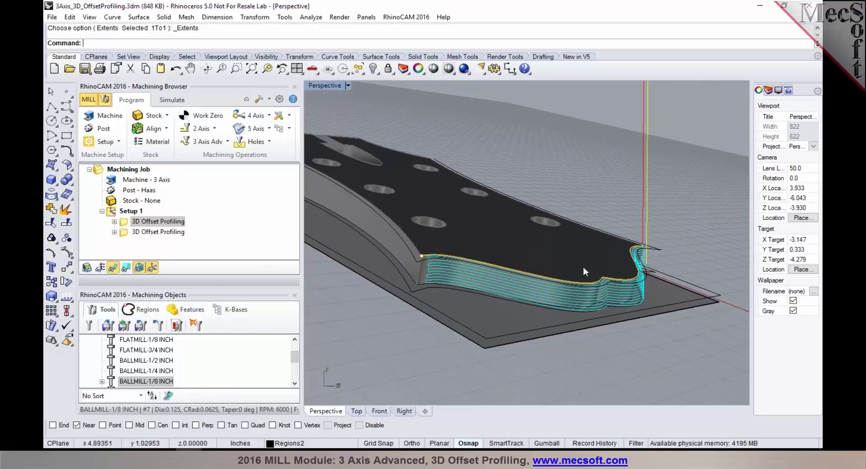
pyautogui.moveTo(632, 268); pyautogui.dragTo(659, 270, button='right')
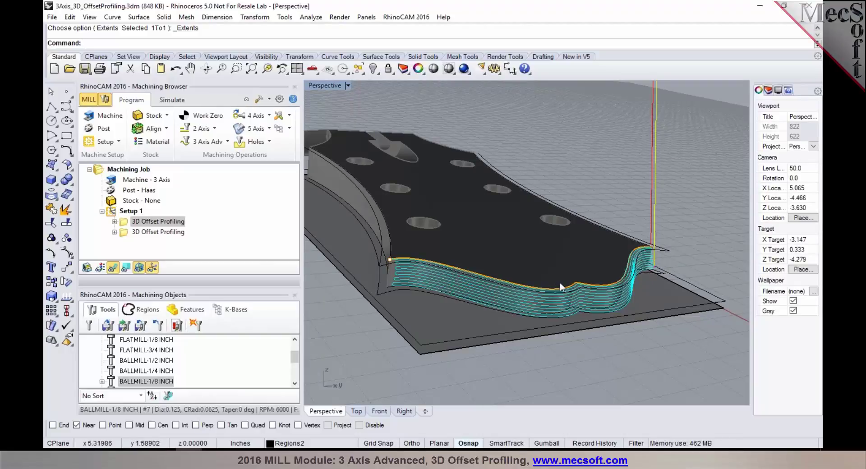
# Step: Open the first operation's Toolpath Editor and reverse the toolpath's cutting direction
pyautogui.click(115, 222)
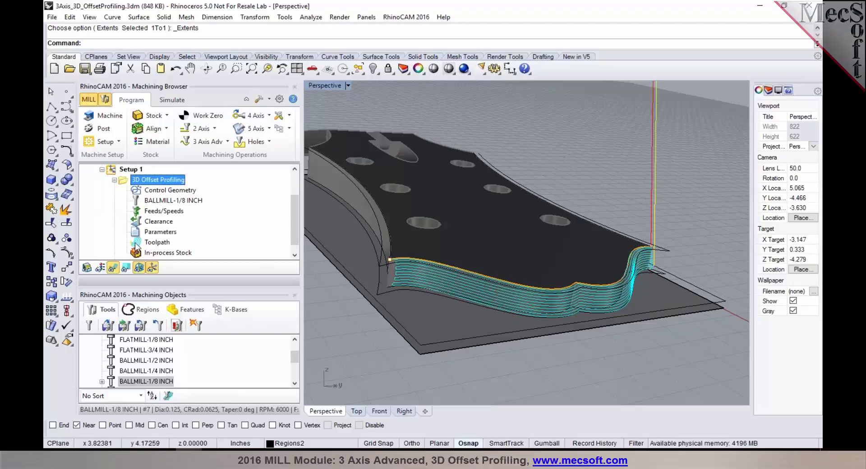
pyautogui.doubleClick(136, 245)
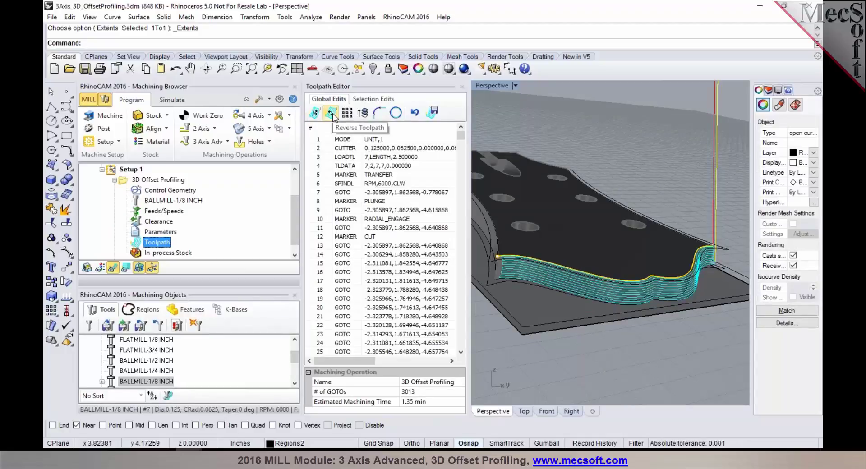
pyautogui.click(333, 116)
pyautogui.moveTo(676, 225); pyautogui.dragTo(707, 240, button='right')
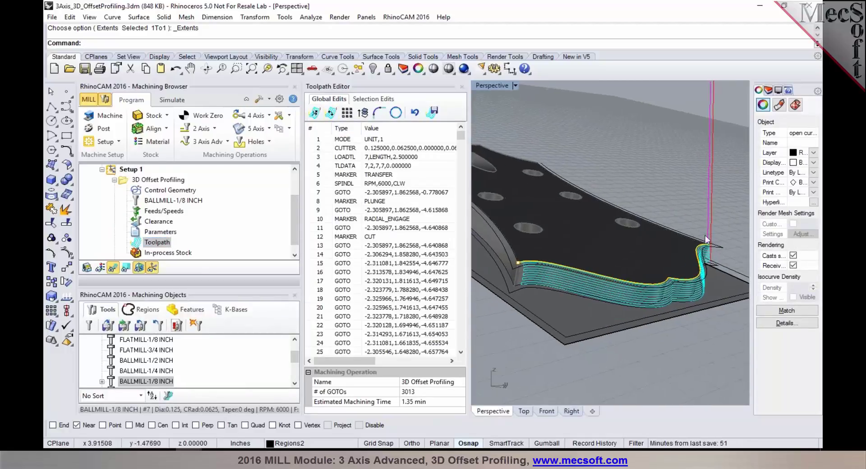
# Step: Step the tool through GOTO points 13, 14, 15, 16 and 18
pyautogui.click(381, 245)
pyautogui.click(386, 254)
pyautogui.click(388, 263)
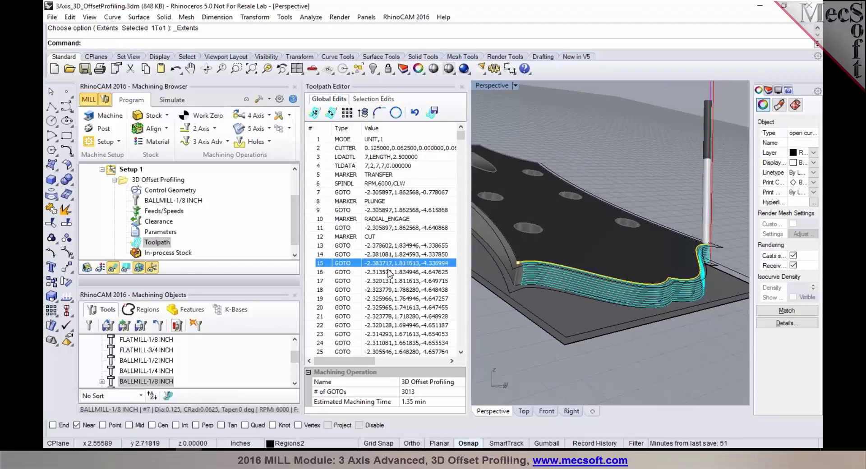
pyautogui.click(390, 272)
pyautogui.click(386, 290)
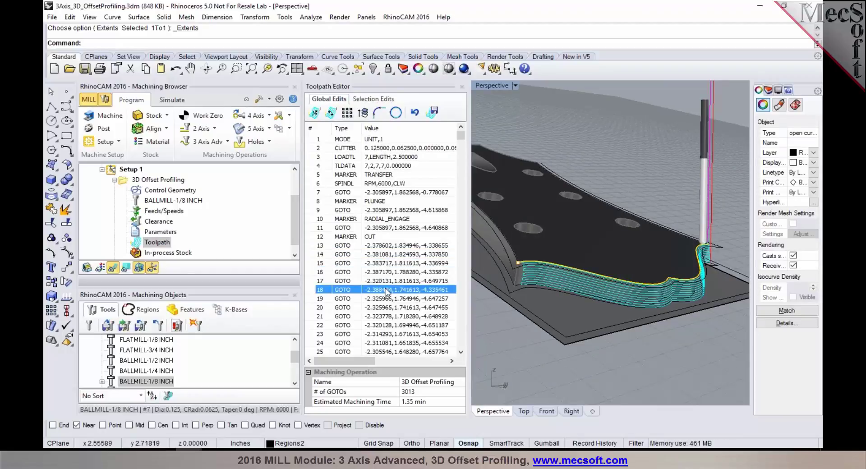
# Step: Close the Toolpath Editor, view the reversed toolpath from Top and Perspective, then return to SOLIDWORKS
pyautogui.click(462, 88)
pyautogui.scroll(2, 580, 341)
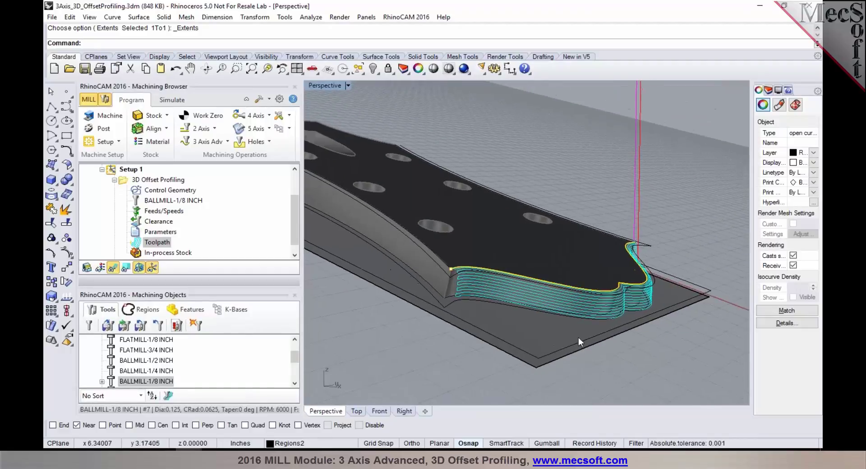
pyautogui.scroll(-2, 580, 342)
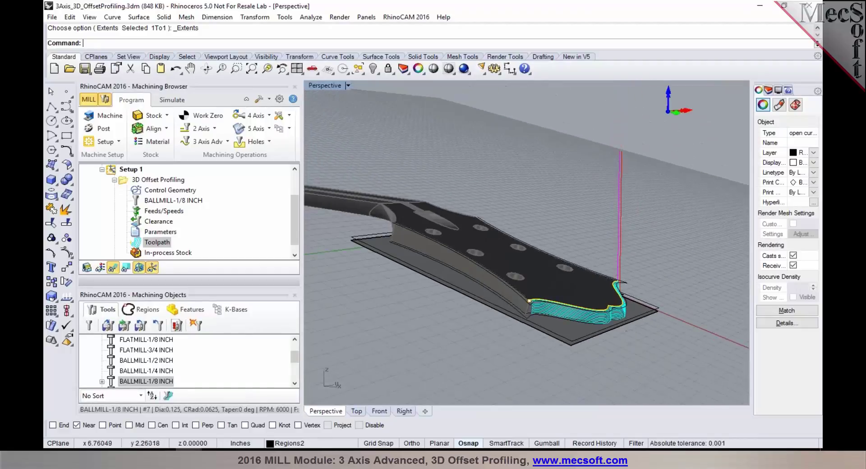
pyautogui.moveTo(578, 339); pyautogui.dragTo(607, 296, button='right')
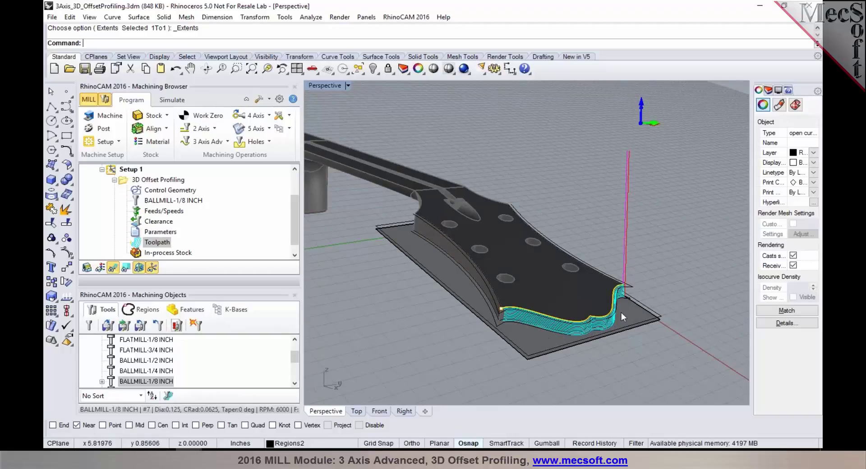
pyautogui.click(356, 411)
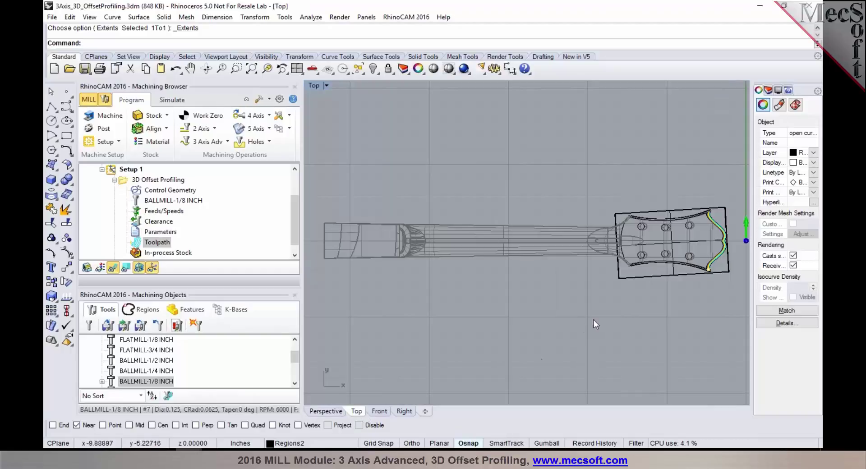
pyautogui.click(326, 411)
pyautogui.moveTo(496, 322); pyautogui.dragTo(567, 322, button='right')
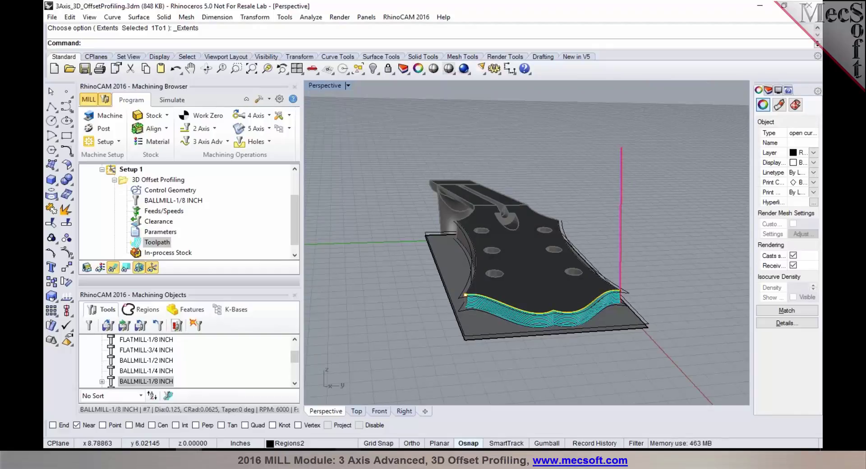
pyautogui.click(430, 402)
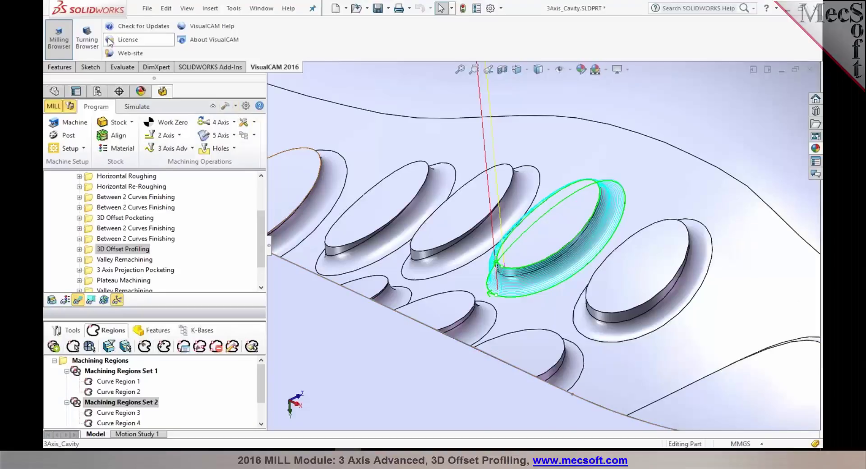
# Step: Open the part file 3Axis_OffsetProfiling.SLDPRT
pyautogui.click(145, 8)
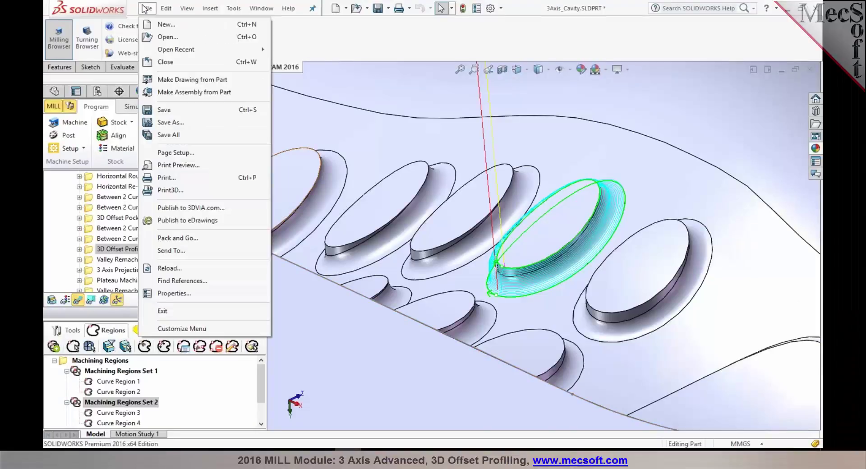
pyautogui.click(149, 37)
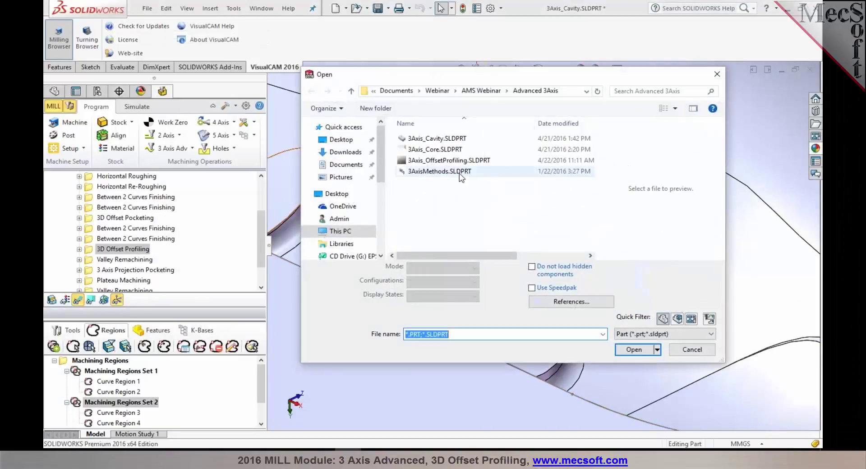
pyautogui.click(448, 161)
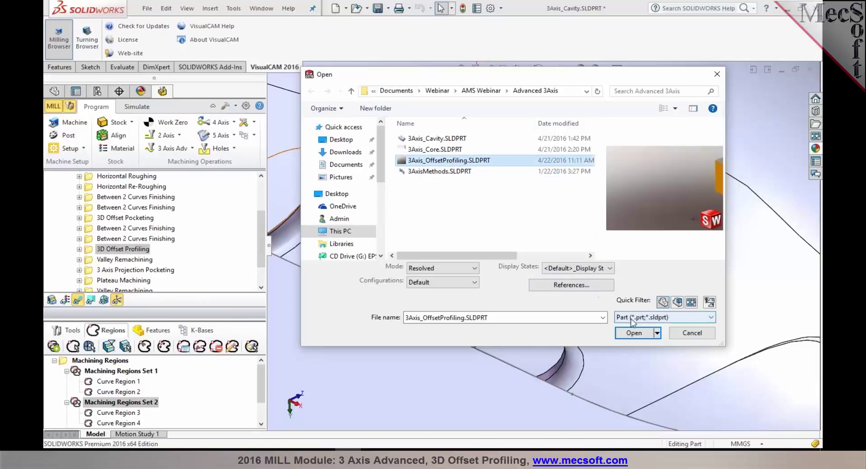
pyautogui.click(634, 333)
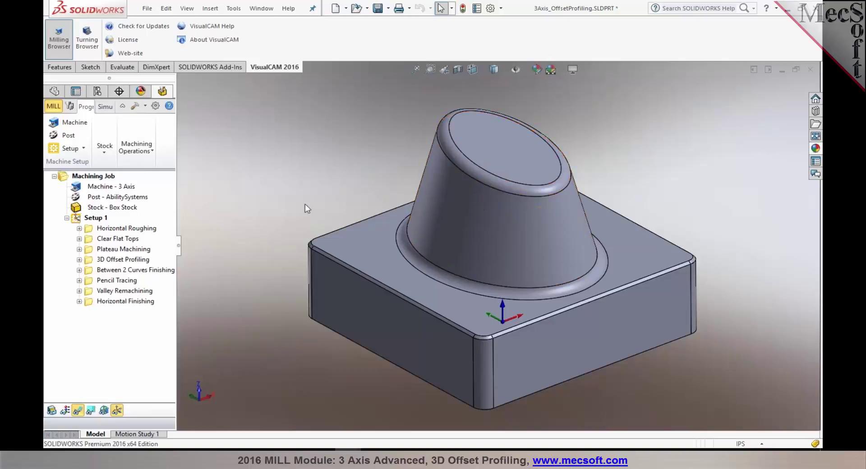
# Step: Orbit the part and display its 3D Offset Profiling toolpath on the boss top
pyautogui.moveTo(318, 182); pyautogui.dragTo(435, 130, button='middle')
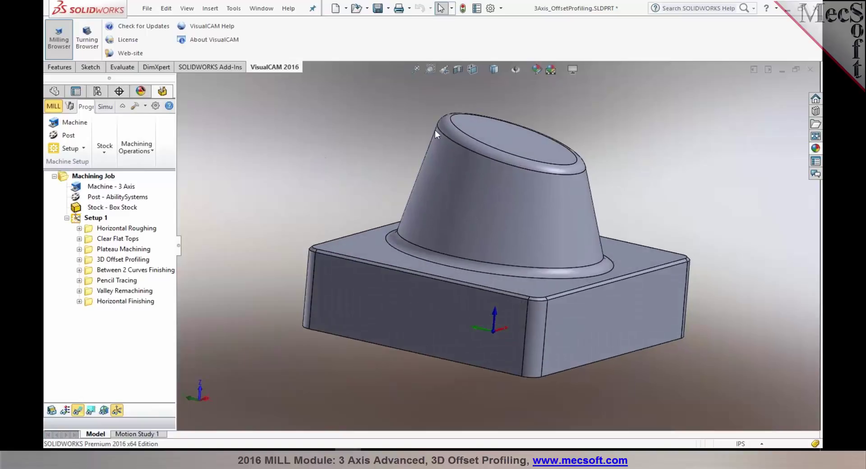
pyautogui.click(135, 261)
pyautogui.moveTo(350, 180); pyautogui.dragTo(345, 184, button='middle')
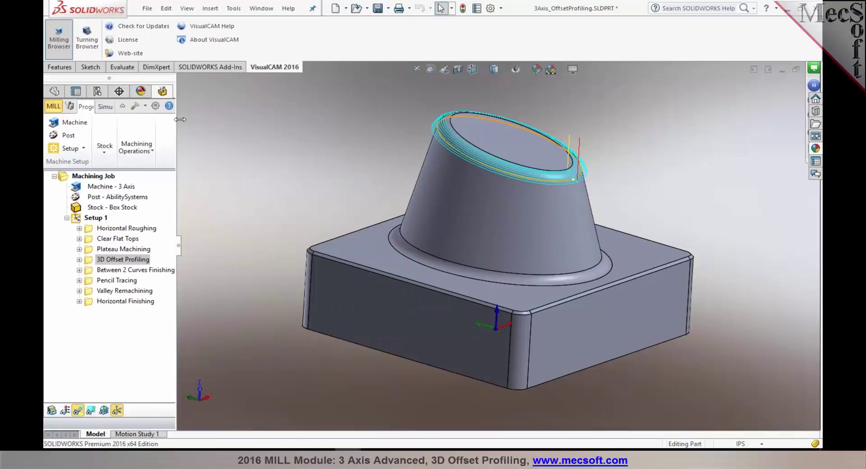
# Step: Simulate up to Plateau Machining, then play the 3D Offset Profiling cut without move-by-move simulation
pyautogui.moveTo(180, 119); pyautogui.dragTo(295, 147)
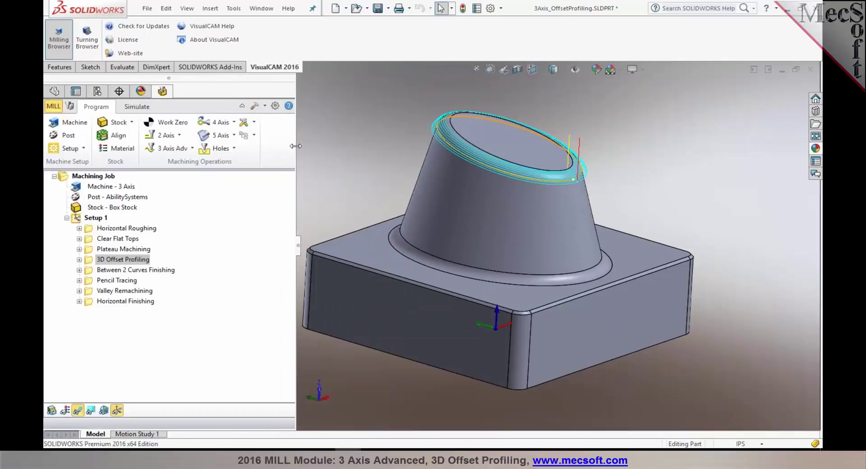
pyautogui.click(137, 107)
pyautogui.rightClick(131, 249)
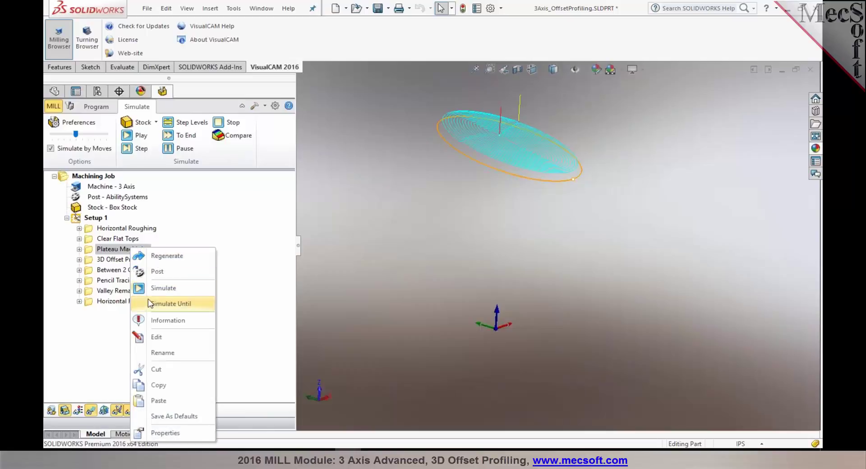
pyautogui.click(167, 303)
pyautogui.click(134, 149)
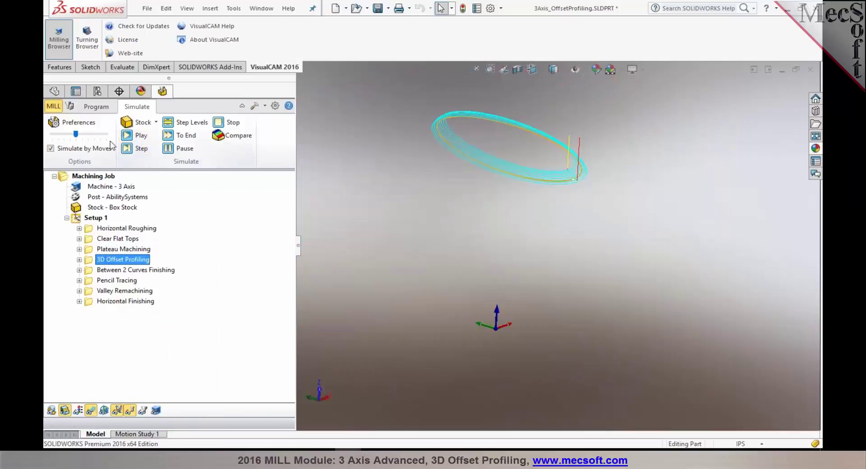
pyautogui.click(110, 146)
pyautogui.click(126, 136)
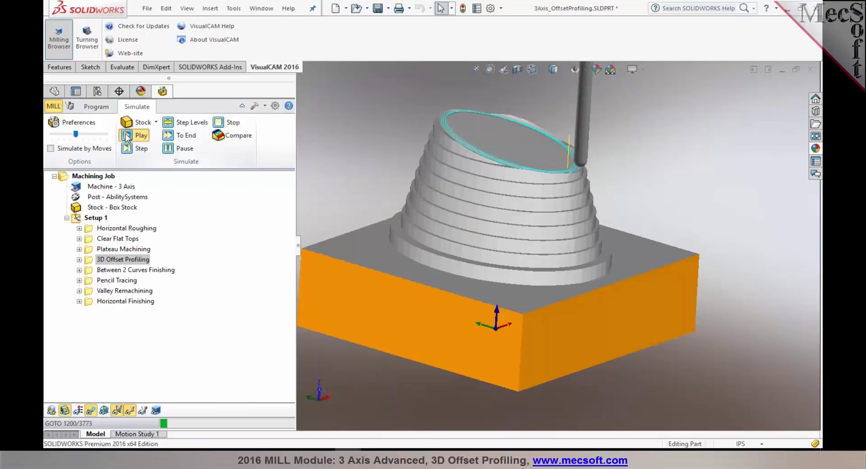
# Step: Regenerate 3D Offset Profiling with Zig cuts, 0.15 cutting band and 15% stepover
pyautogui.doubleClick(93, 263)
pyautogui.click(242, 129)
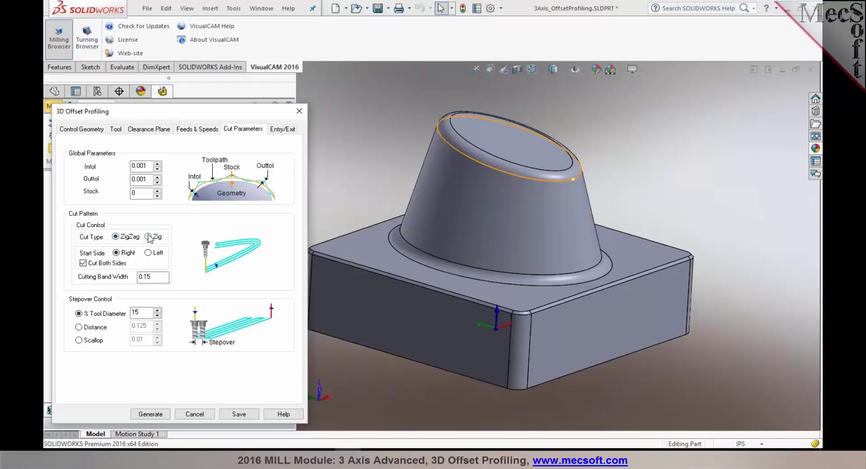
pyautogui.click(151, 415)
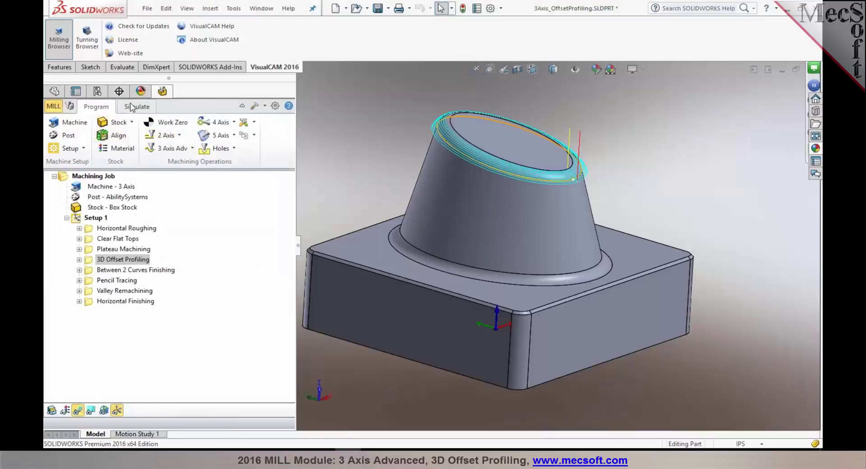
pyautogui.click(131, 107)
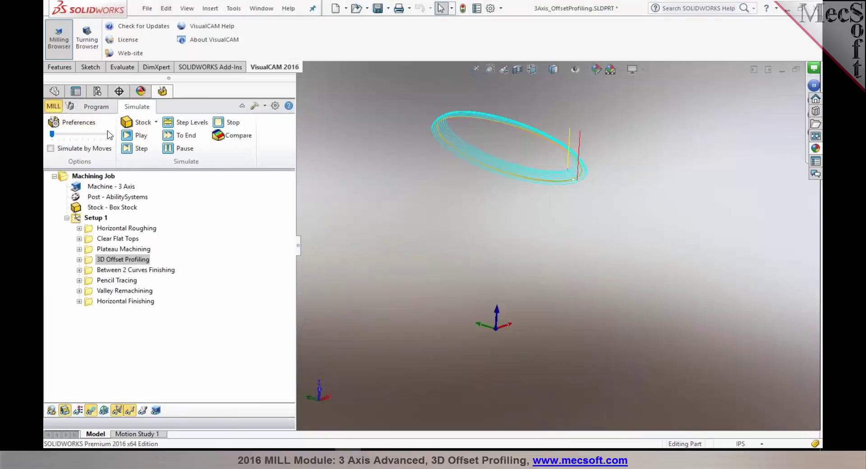
pyautogui.click(128, 135)
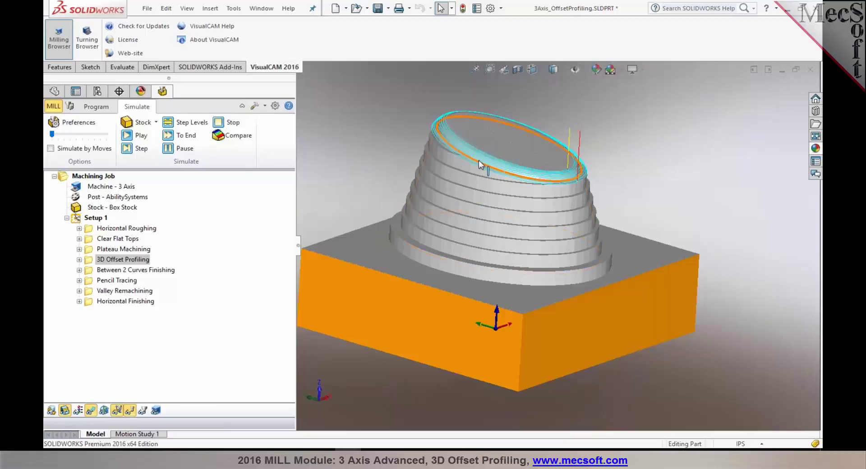
# Step: Show the Between 2 Curves Finishing toolpath and run its simulation through to the end
pyautogui.click(107, 109)
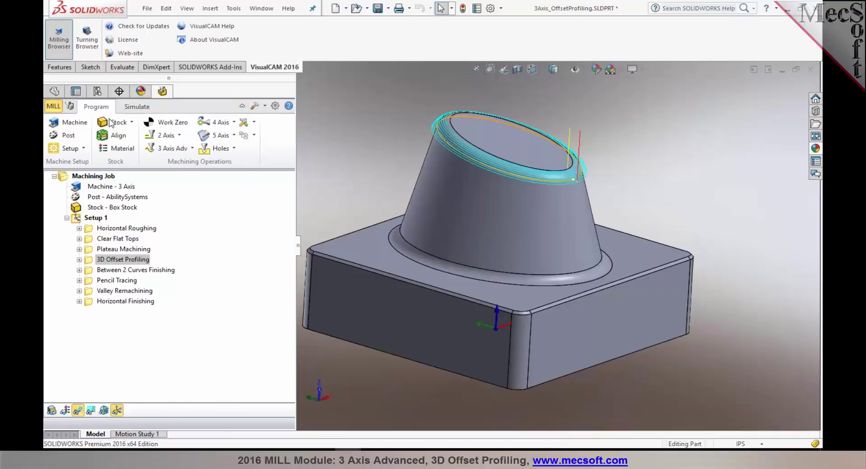
pyautogui.click(130, 270)
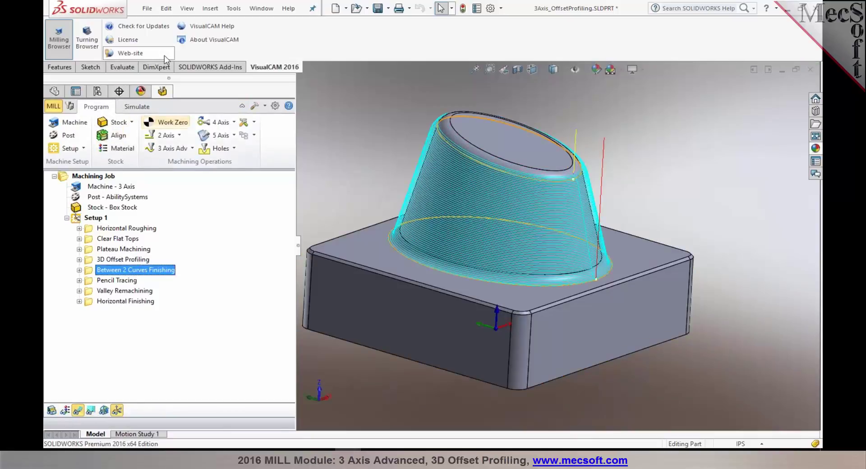
pyautogui.click(144, 109)
pyautogui.click(127, 136)
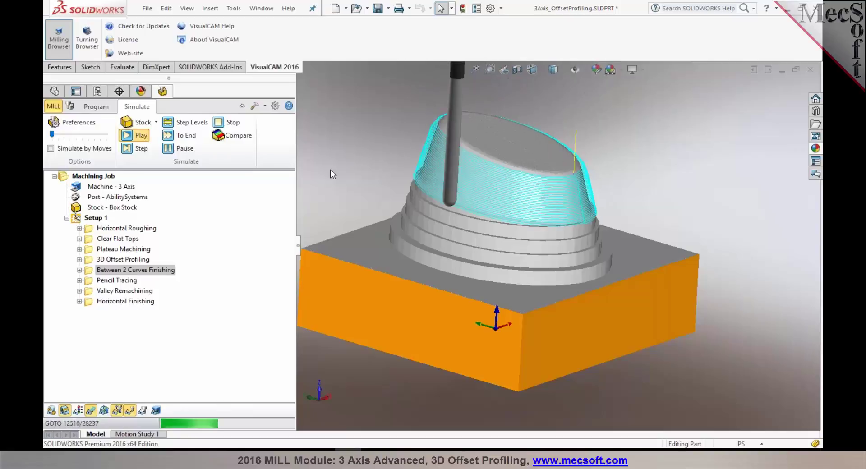
pyautogui.click(170, 127)
pyautogui.click(168, 134)
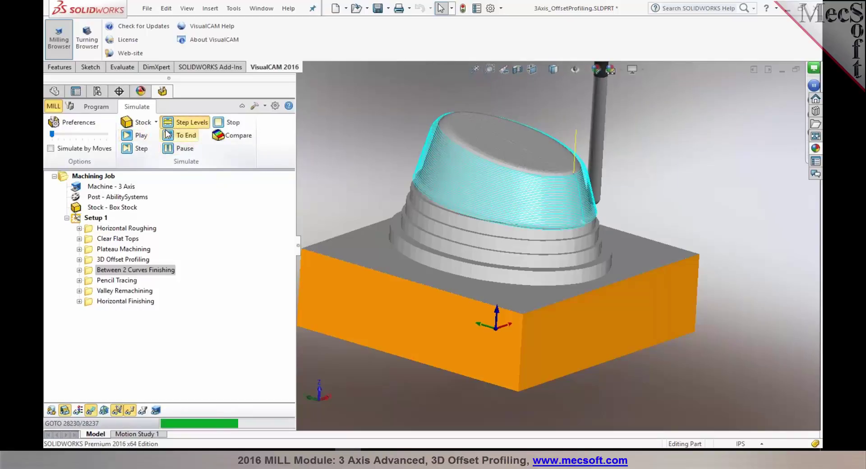
pyautogui.click(171, 136)
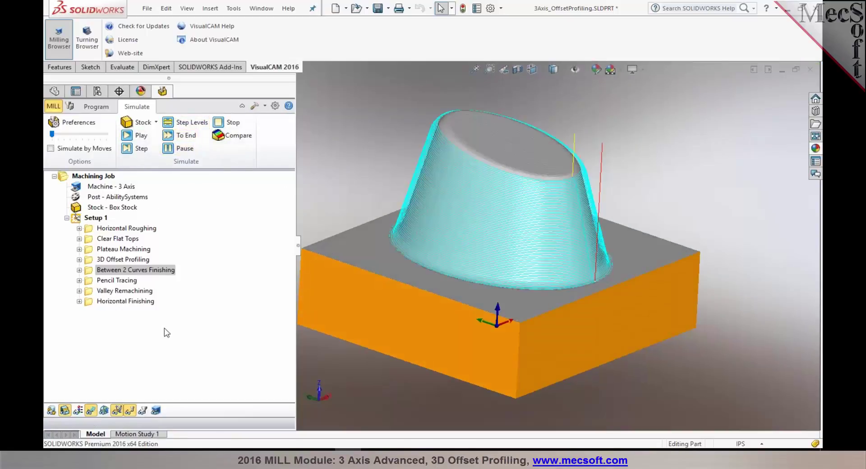
# Step: Hide the toolpath lines and switch from Simulate back to the Program tab
pyautogui.click(92, 410)
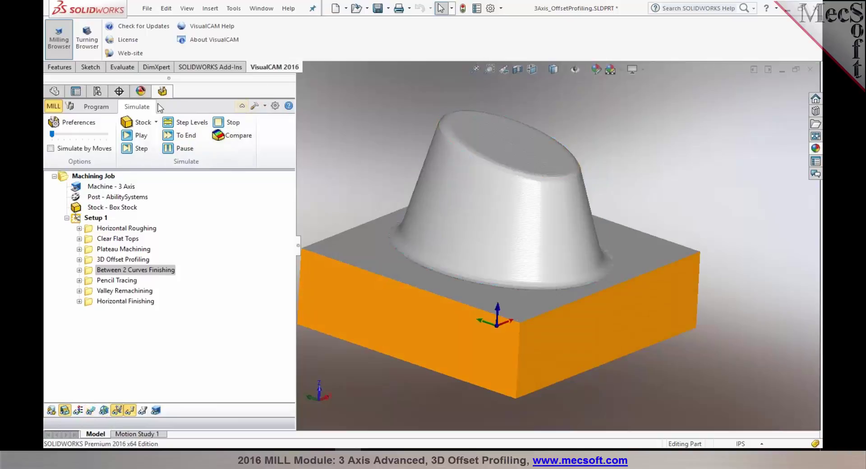
pyautogui.click(101, 109)
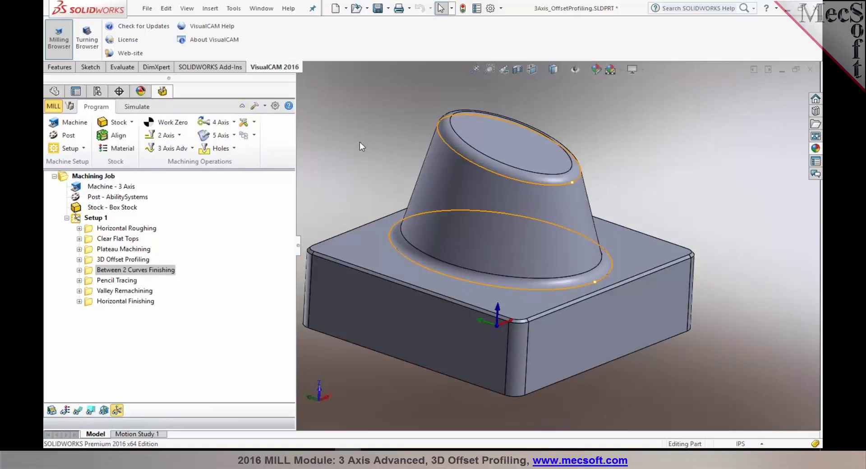